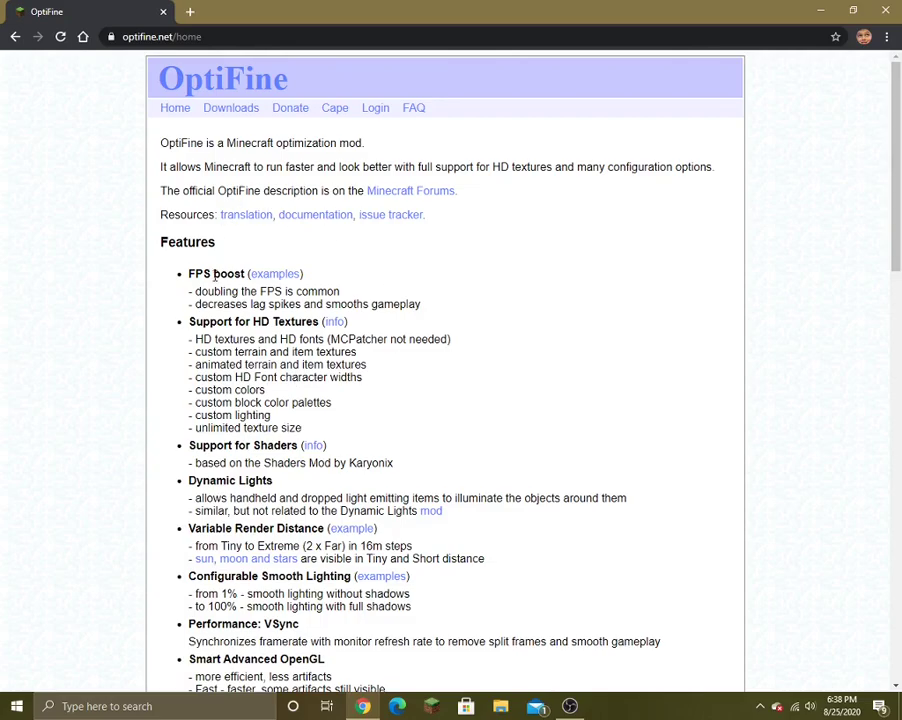
# Step: Look through the feature list on the OptiFine home page, from FPS boost to Natural Textures
pyautogui.scroll(-5, 399, 261)
pyautogui.scroll(4, 486, 446)
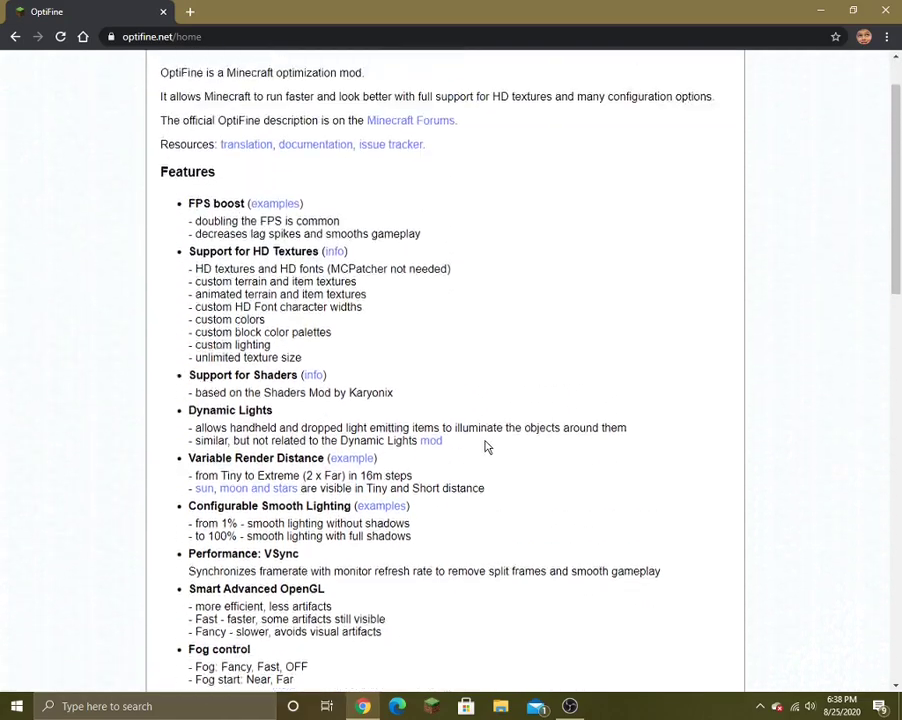
pyautogui.scroll(-6, 484, 446)
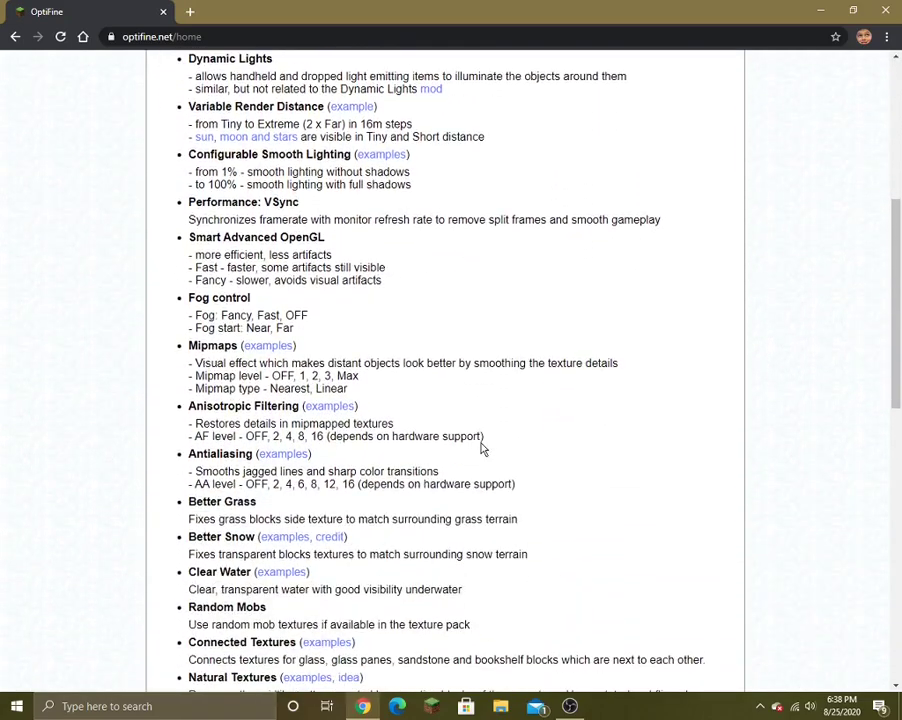
pyautogui.scroll(5, 481, 449)
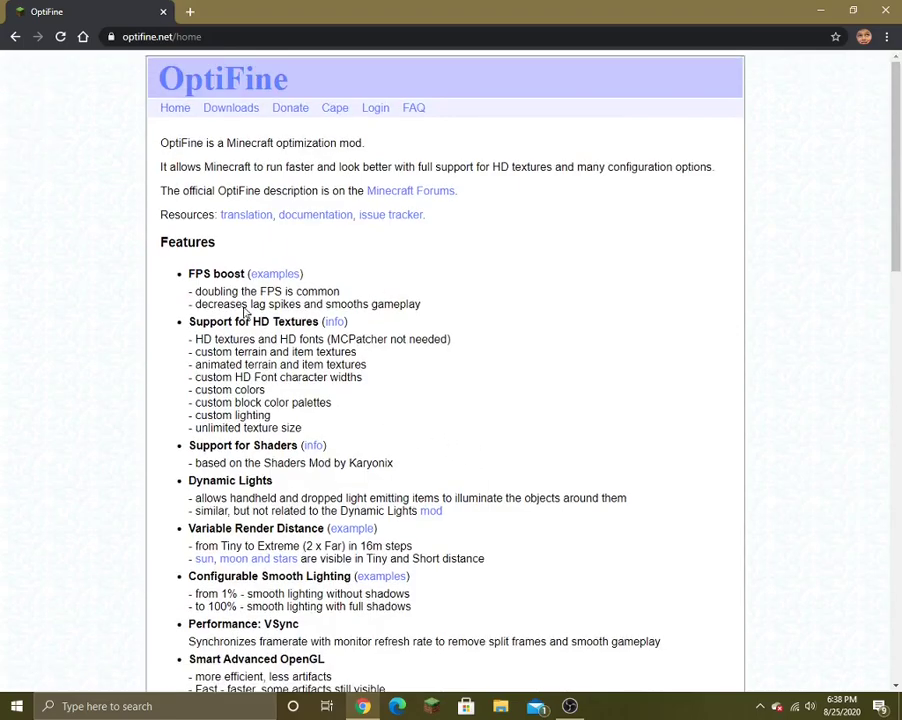
pyautogui.scroll(-6, 326, 534)
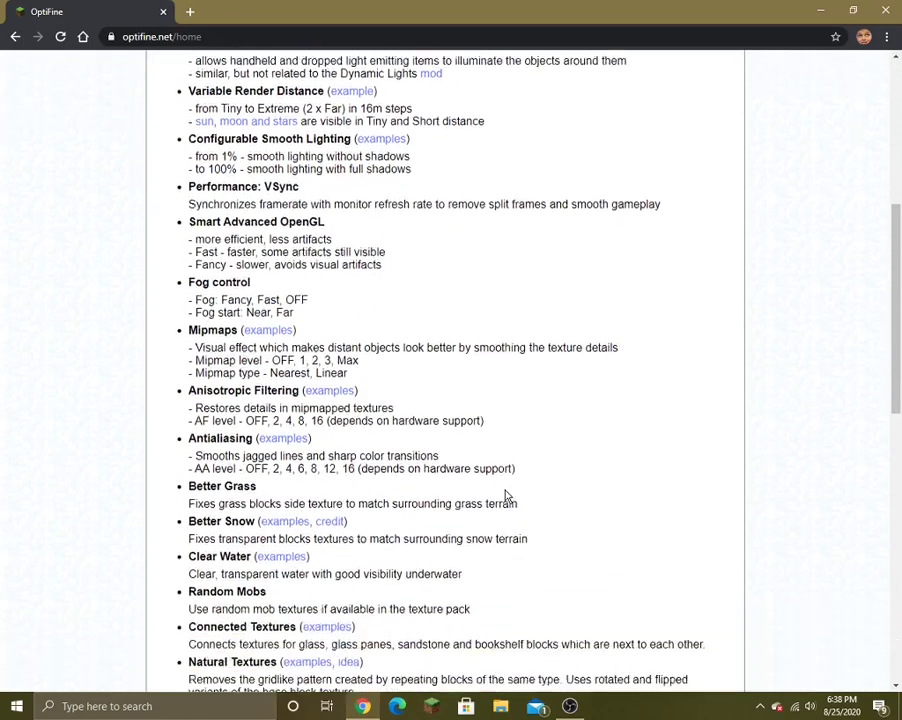
pyautogui.scroll(7, 509, 490)
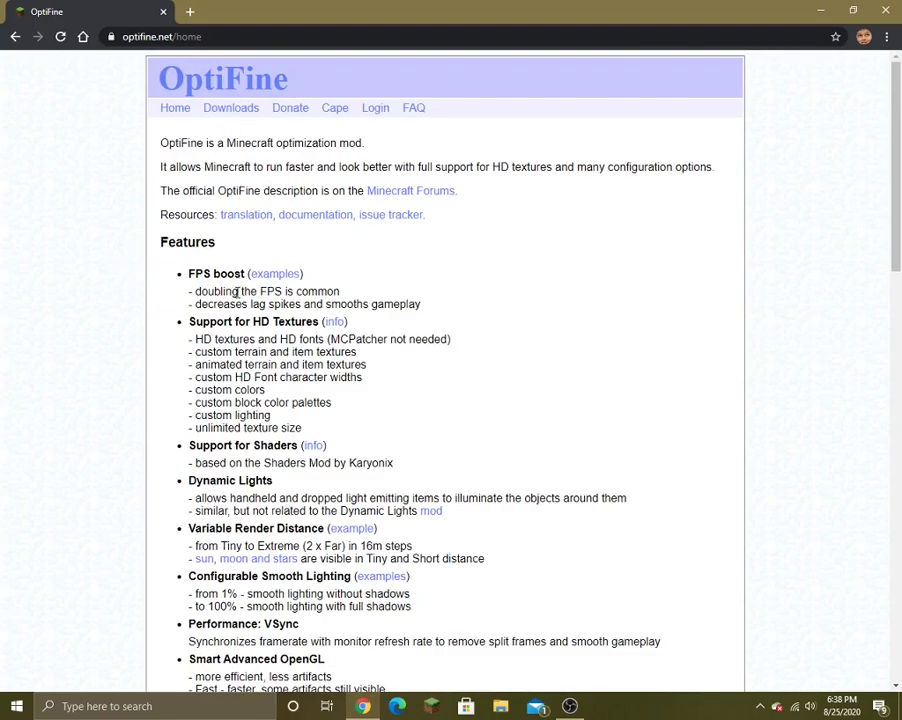
# Step: Open the OptiFine downloads page and look over the releases listed for each Minecraft version, including Minecraft 1.16.1
pyautogui.click(241, 107)
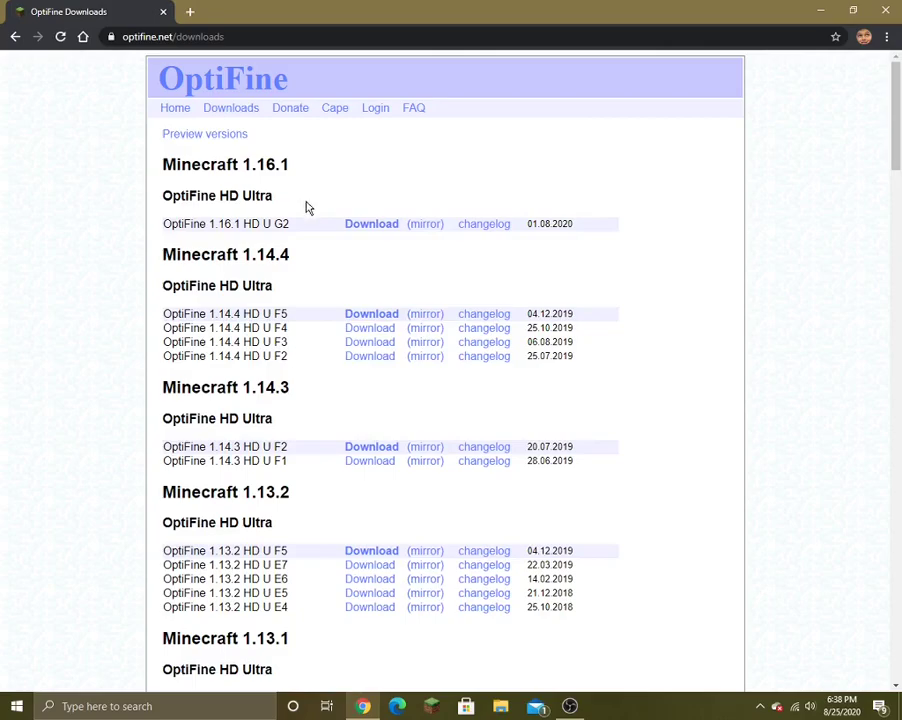
pyautogui.scroll(-10, 309, 294)
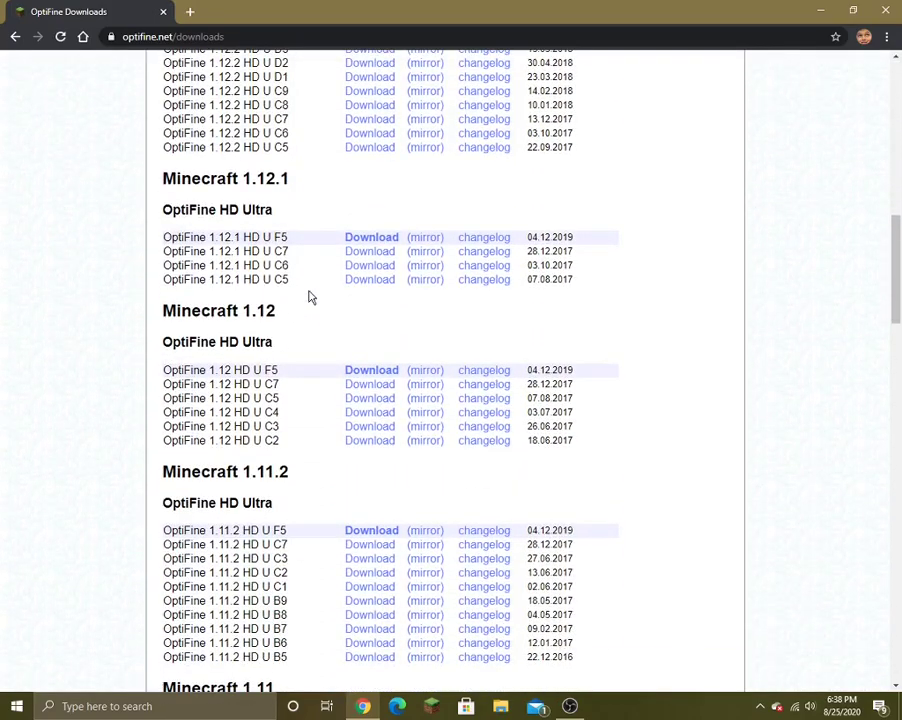
pyautogui.scroll(10, 309, 296)
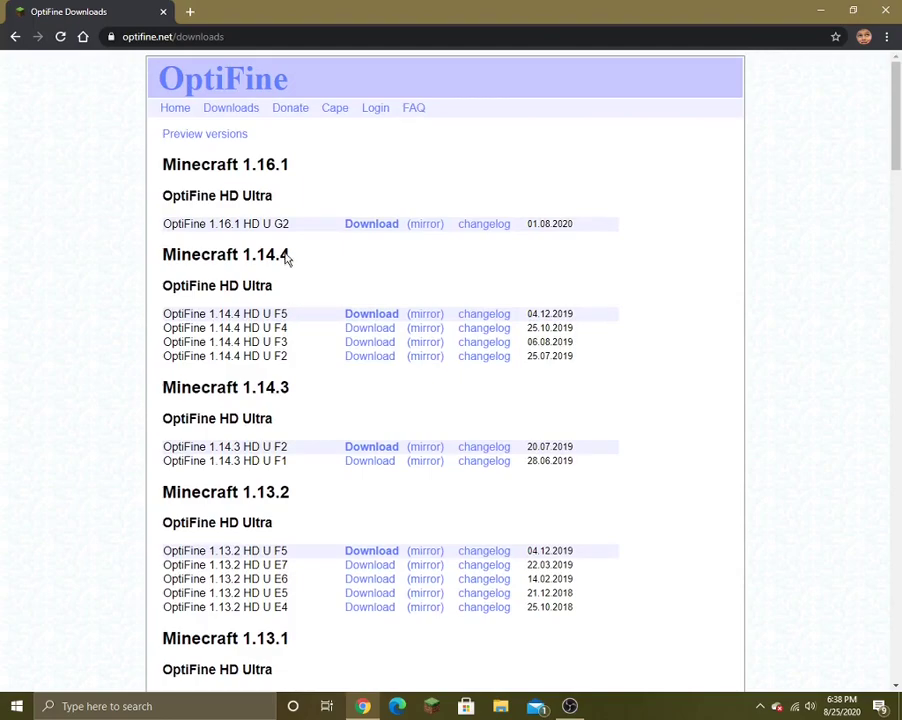
pyautogui.scroll(-4, 292, 341)
pyautogui.scroll(4, 293, 345)
pyautogui.tripleClick(165, 181)
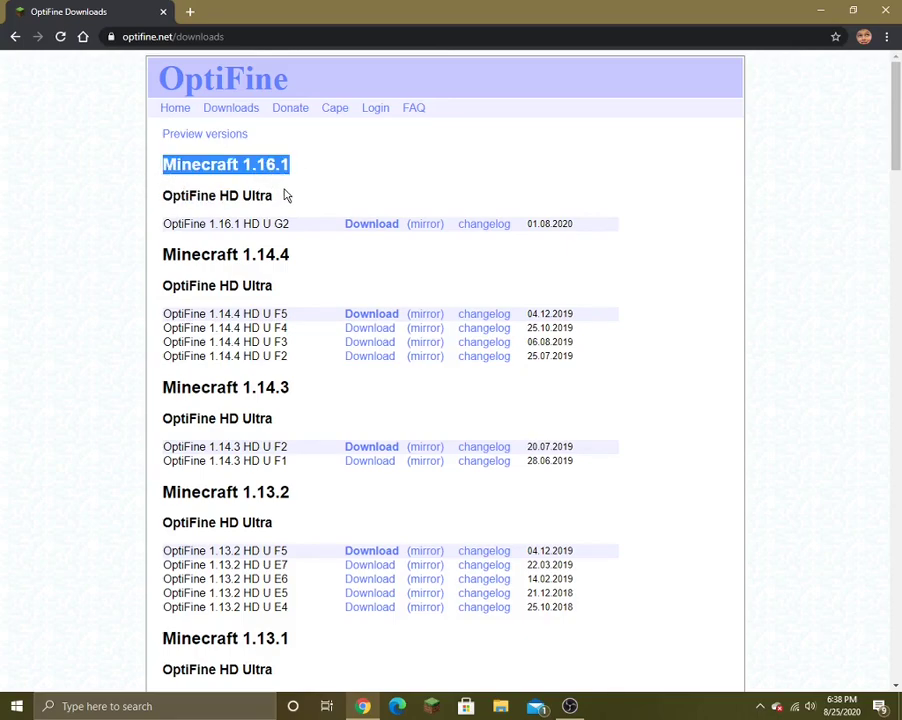
pyautogui.click(245, 223)
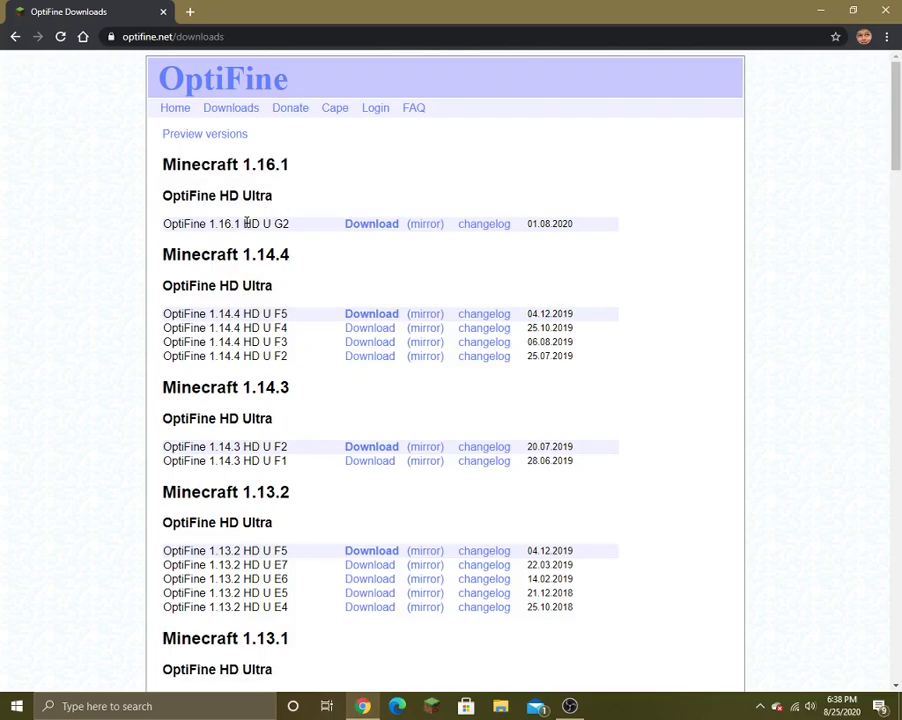
# Step: Show the preview versions of OptiFine and look over them alongside the regular releases
pyautogui.moveTo(162, 134); pyautogui.dragTo(234, 139)
pyautogui.click(17, 154)
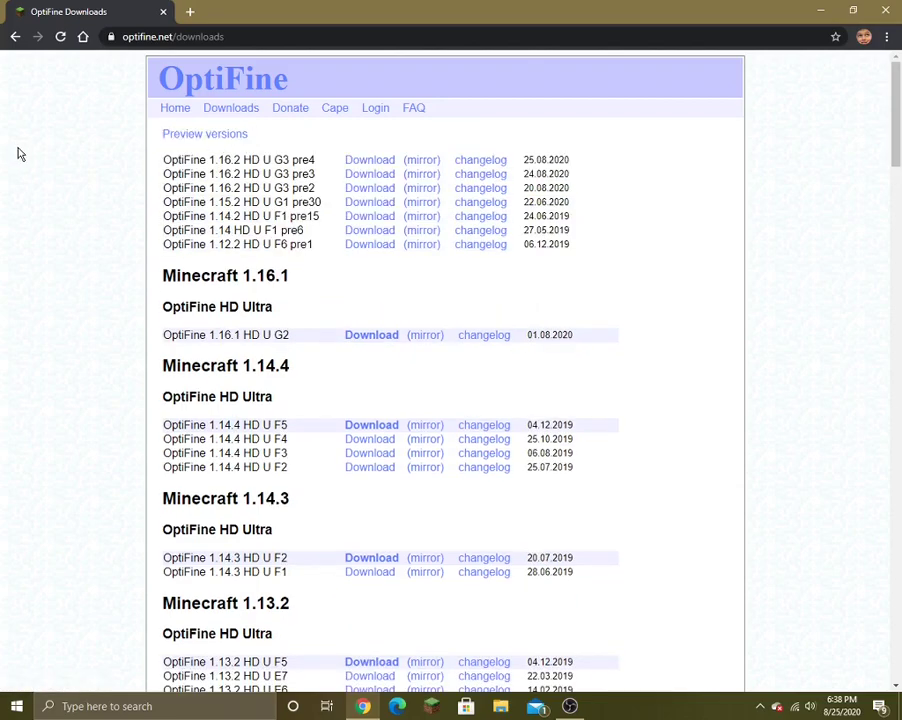
pyautogui.moveTo(168, 308); pyautogui.dragTo(264, 398)
pyautogui.click(195, 333)
pyautogui.scroll(-4, 180, 330)
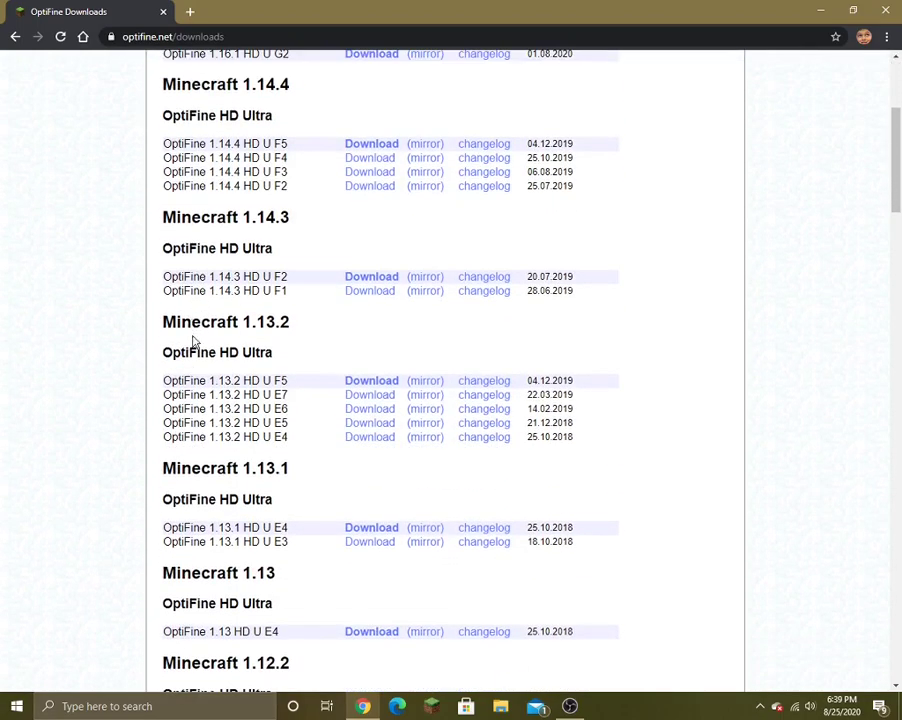
pyautogui.scroll(4, 190, 350)
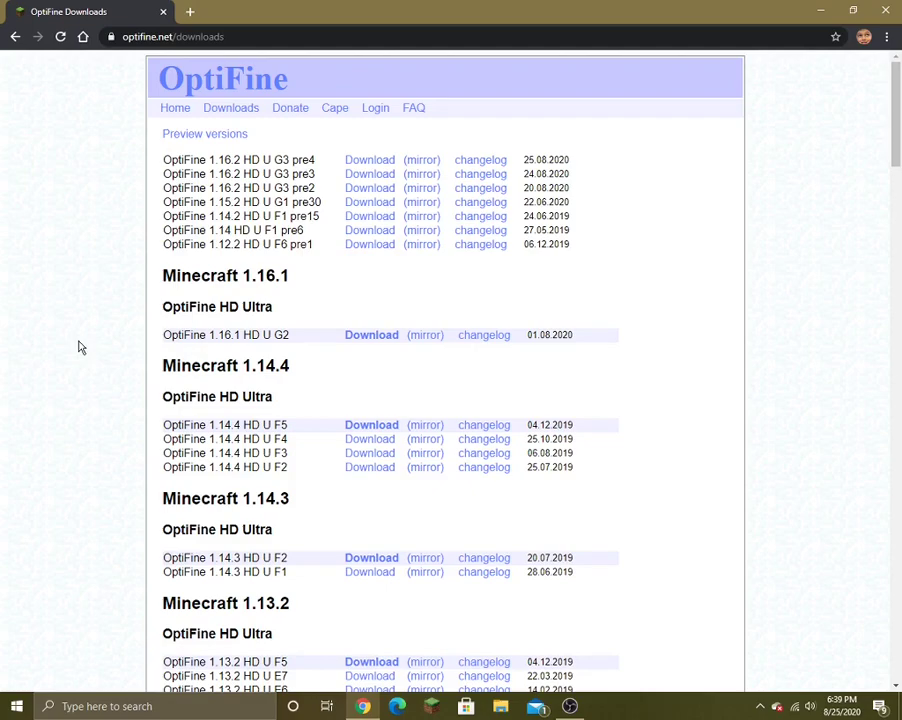
# Step: Examine the preview versions, especially the OptiFine 1.16.2 HD U G3 pre4 entry
pyautogui.moveTo(161, 141); pyautogui.dragTo(260, 152)
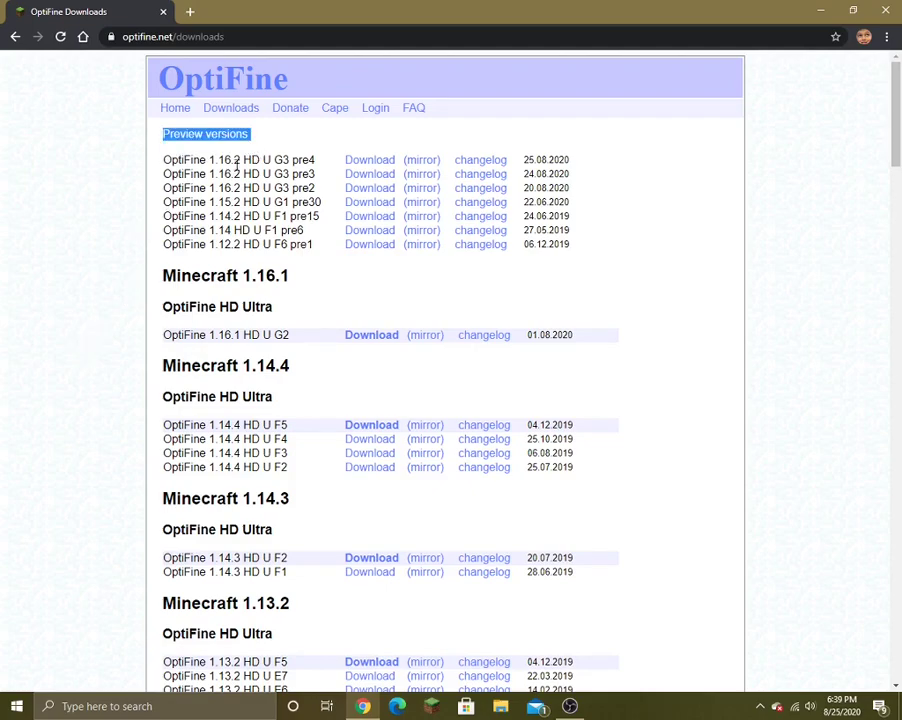
pyautogui.click(187, 170)
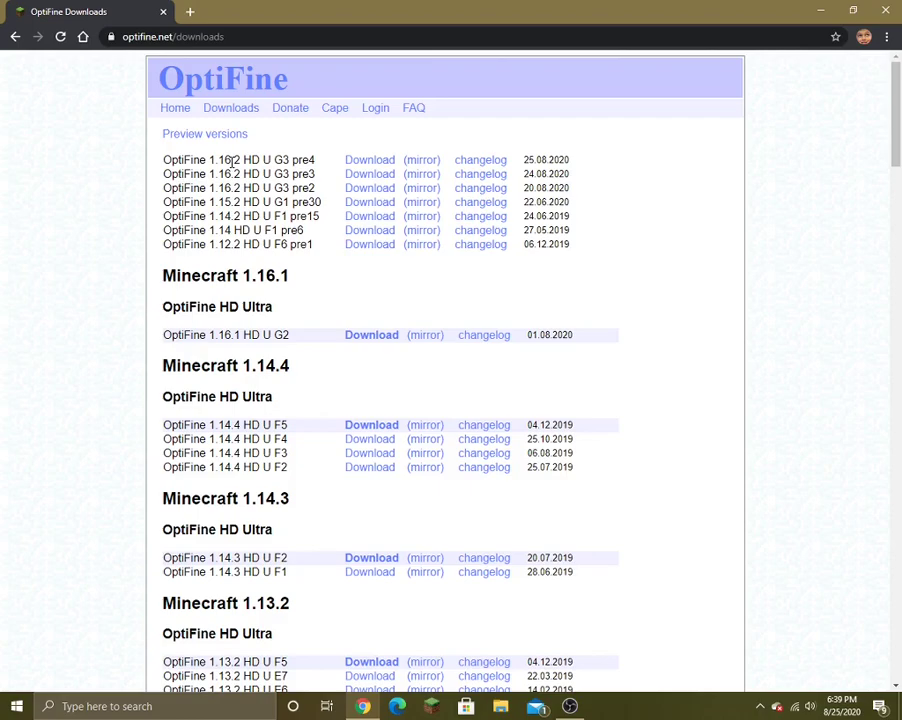
pyautogui.moveTo(163, 160); pyautogui.dragTo(266, 162)
pyautogui.click(269, 157)
pyautogui.moveTo(180, 160); pyautogui.dragTo(250, 160)
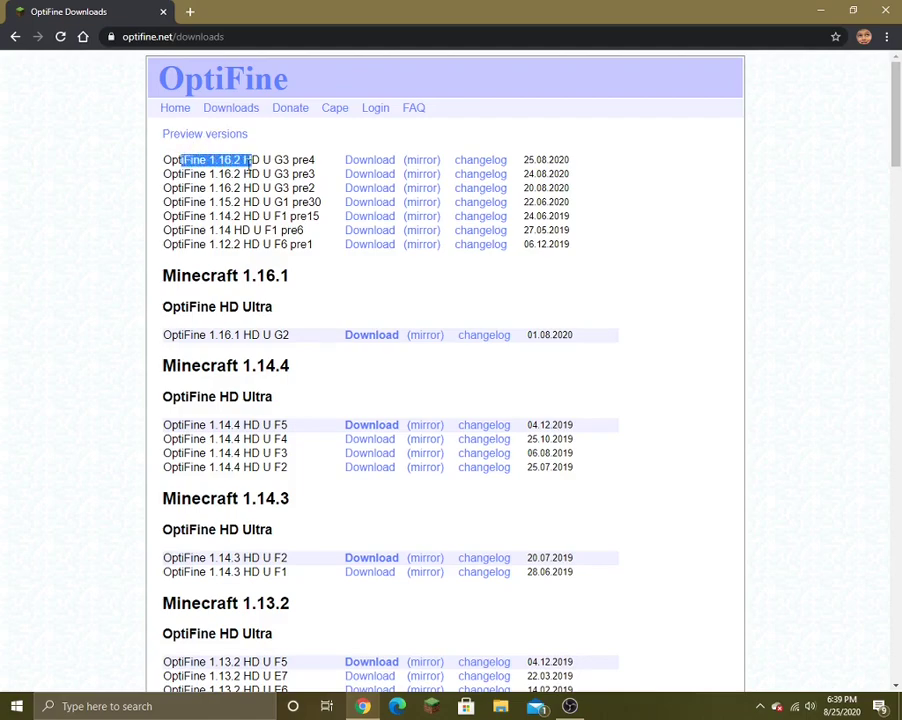
pyautogui.click(267, 170)
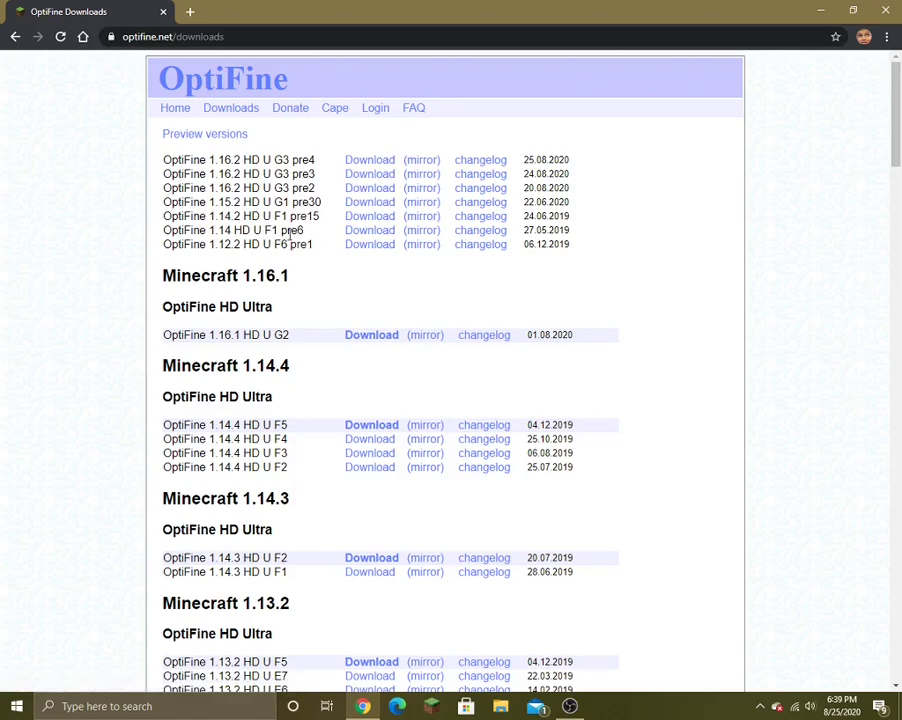
pyautogui.moveTo(164, 162); pyautogui.dragTo(314, 166)
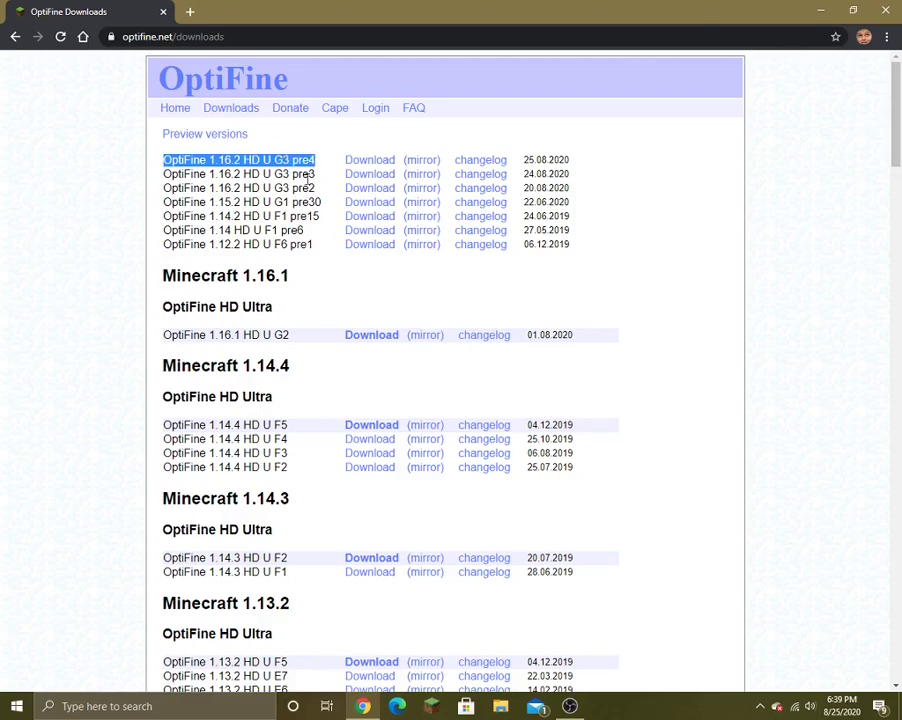
pyautogui.click(306, 176)
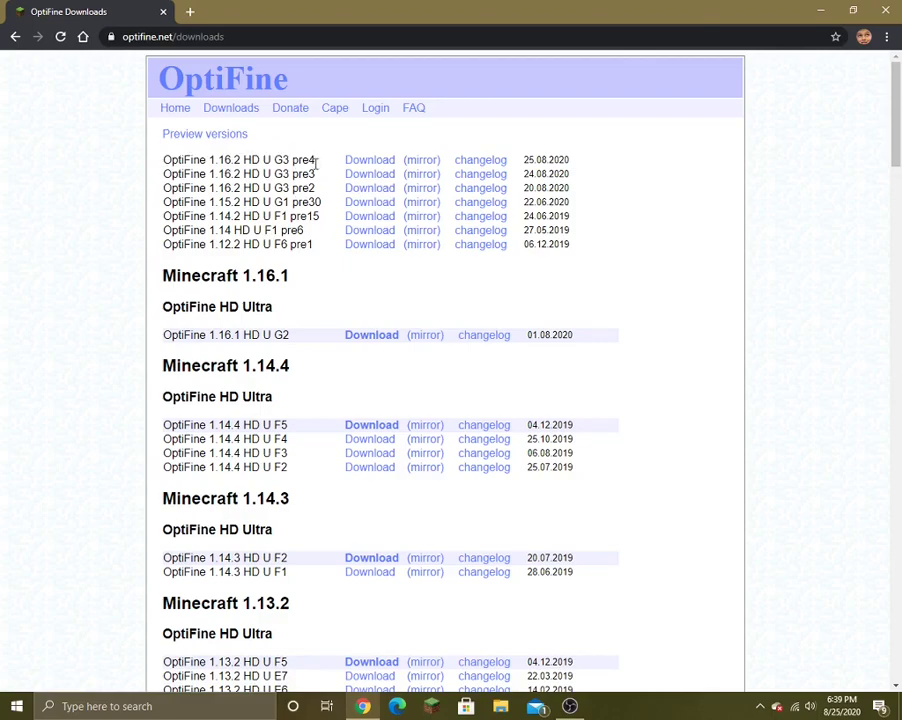
pyautogui.moveTo(311, 161); pyautogui.dragTo(274, 157)
pyautogui.click(248, 157)
# Step: Download preview_OptiFine_1.16.2_HD_U_G3_pre4.jar through its mirror link and keep the flagged file
pyautogui.click(424, 164)
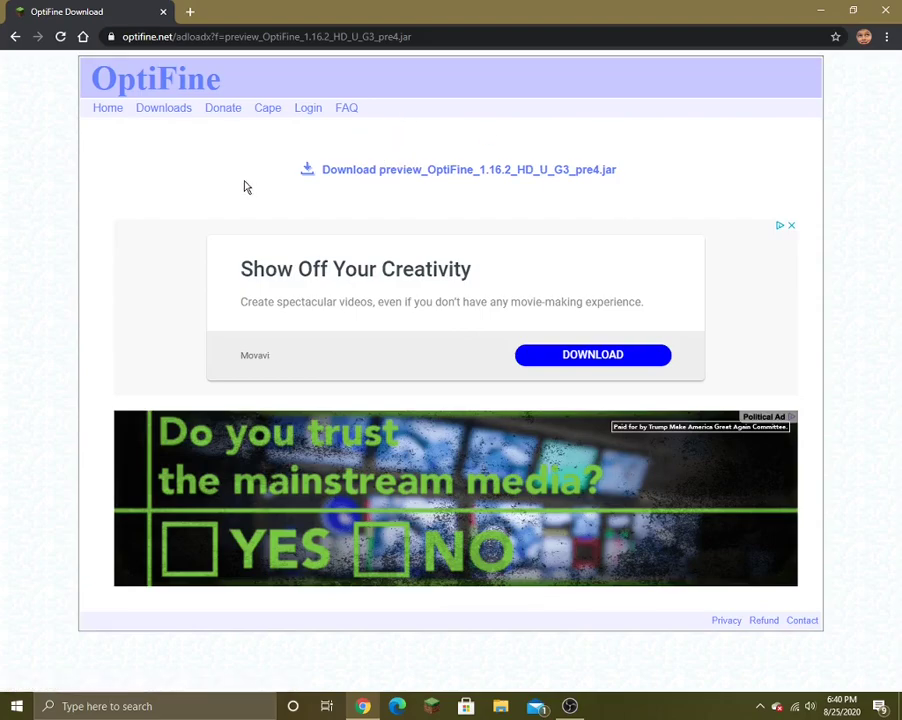
pyautogui.click(319, 173)
pyautogui.click(478, 179)
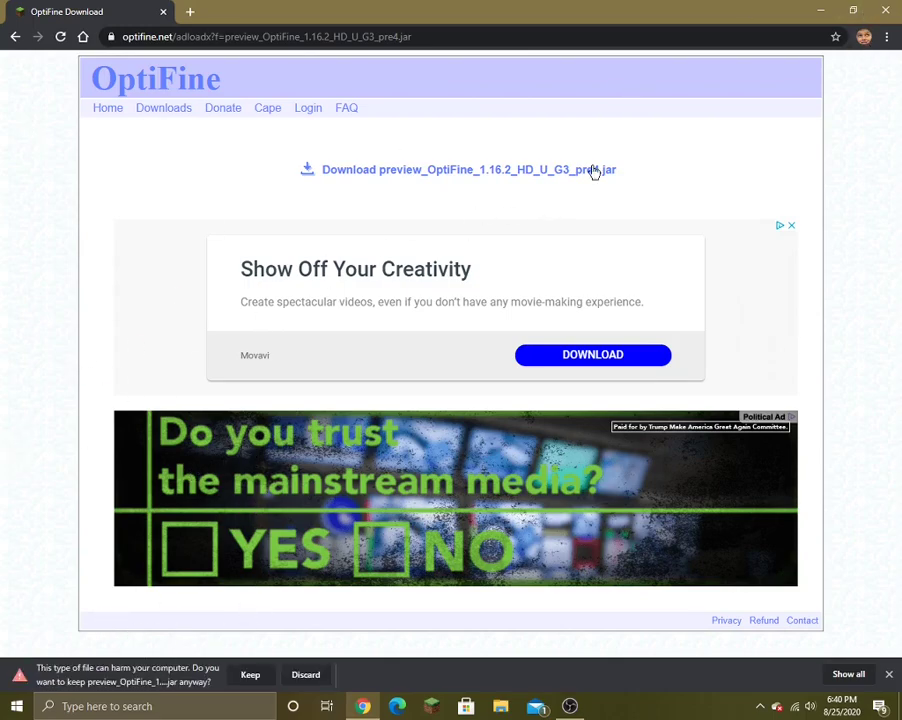
pyautogui.click(886, 36)
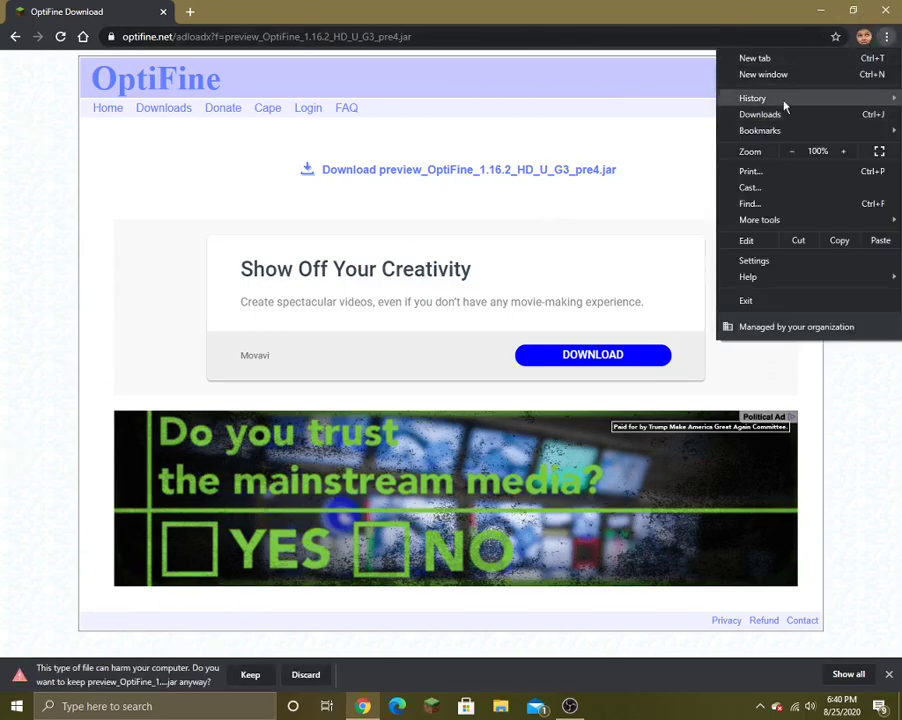
pyautogui.click(5, 254)
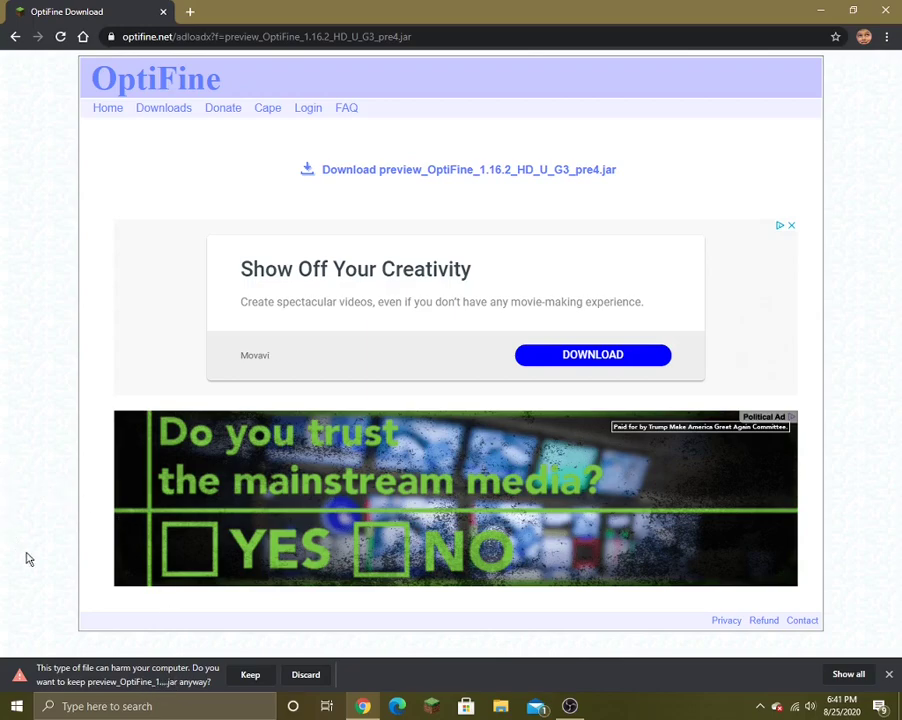
pyautogui.click(250, 675)
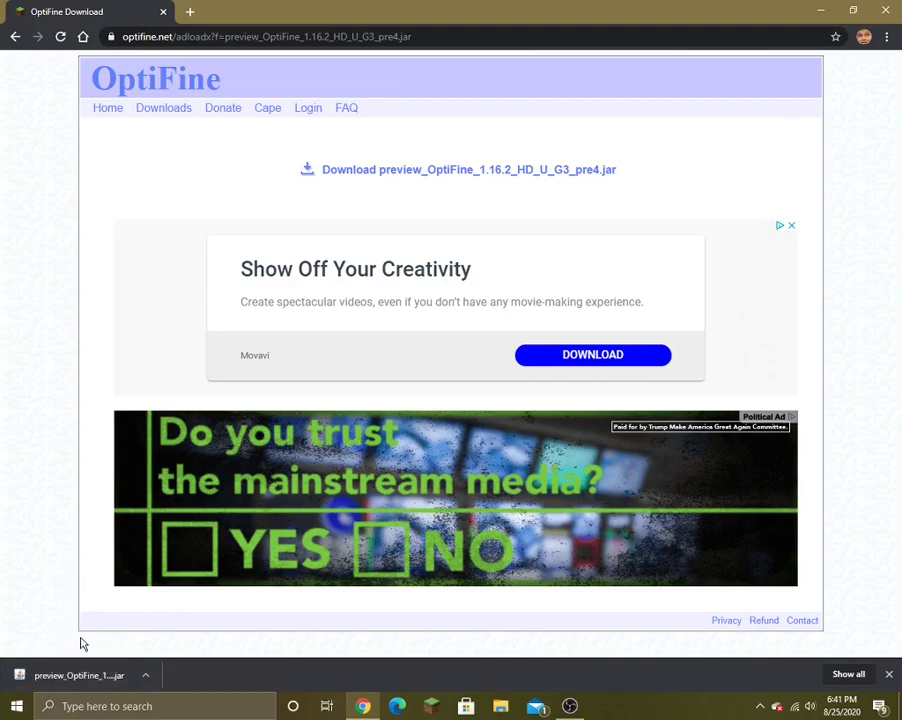
# Step: Run the downloaded OptiFine jar and install OptiFine HD Ultra G3 pre4 into the default .minecraft folder
pyautogui.click(88, 684)
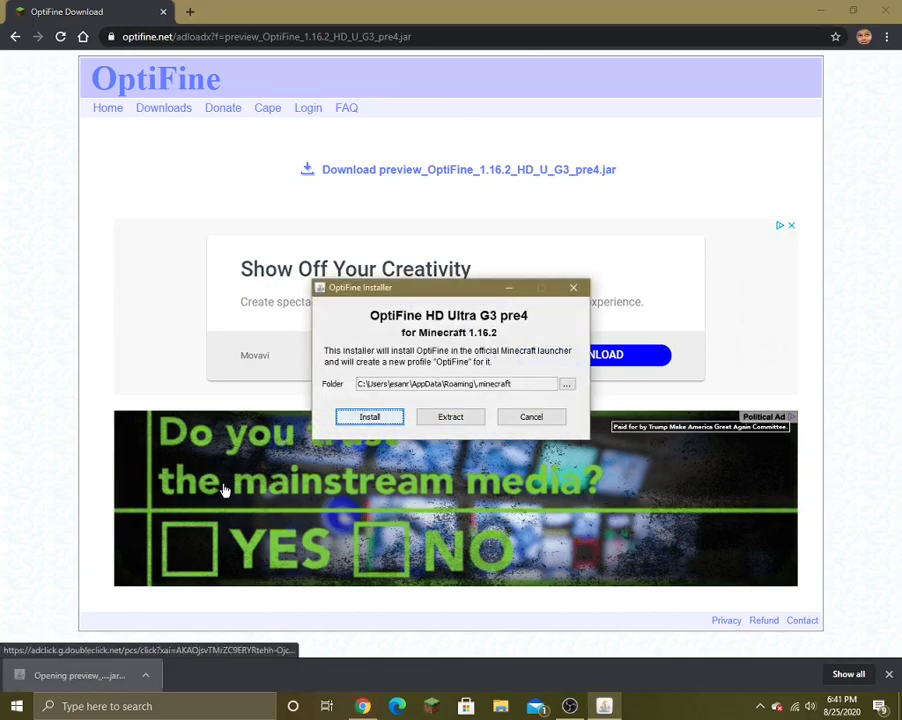
pyautogui.click(381, 417)
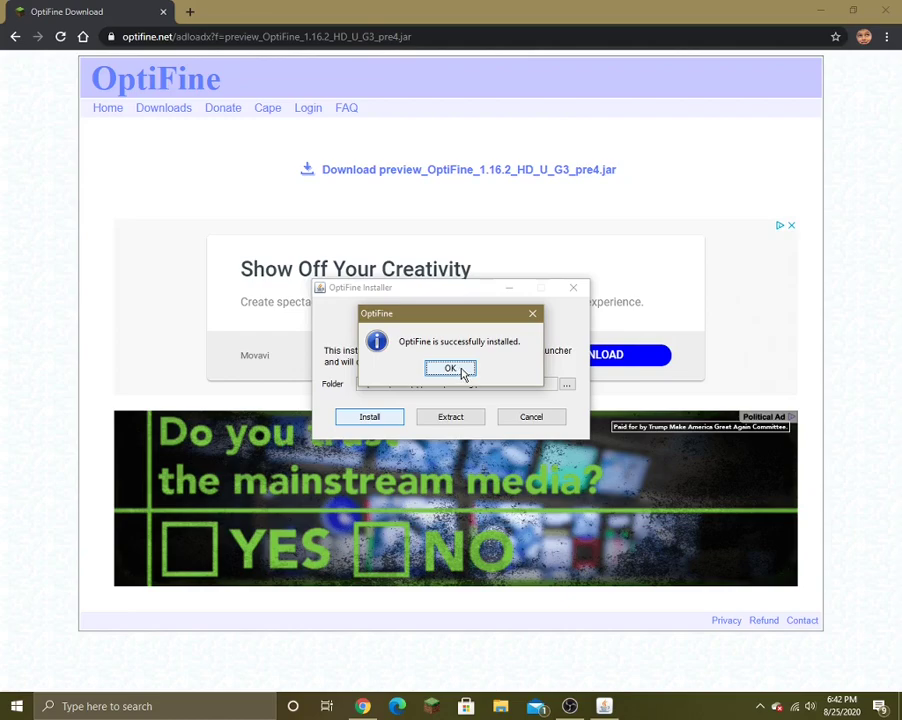
pyautogui.click(461, 369)
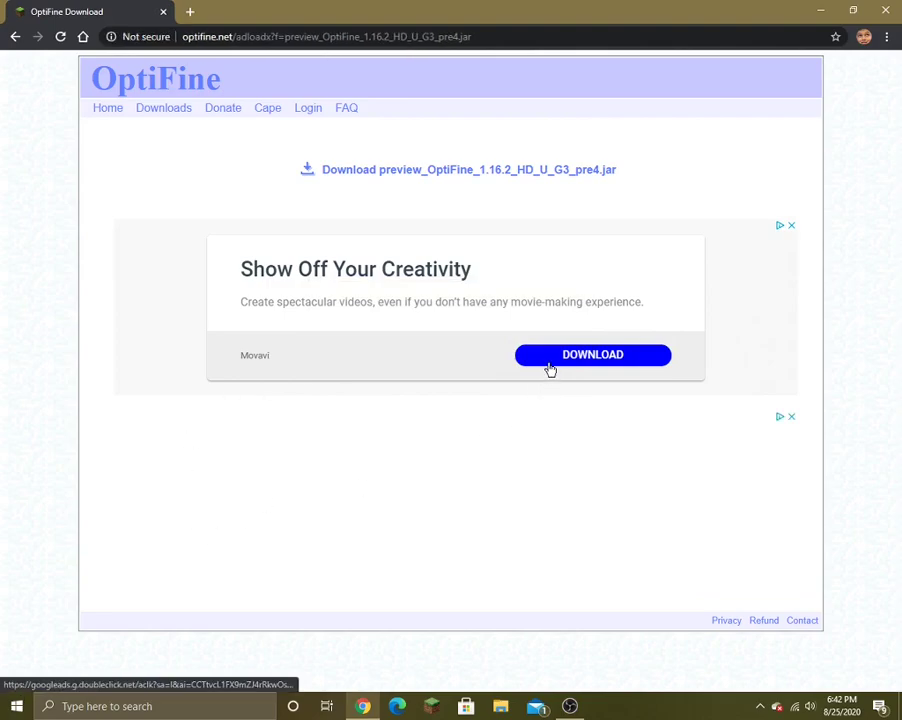
# Step: Switch to the Minecraft Launcher and check for the OptiFine profile in the Java Edition installations and the play version choices
pyautogui.click(431, 706)
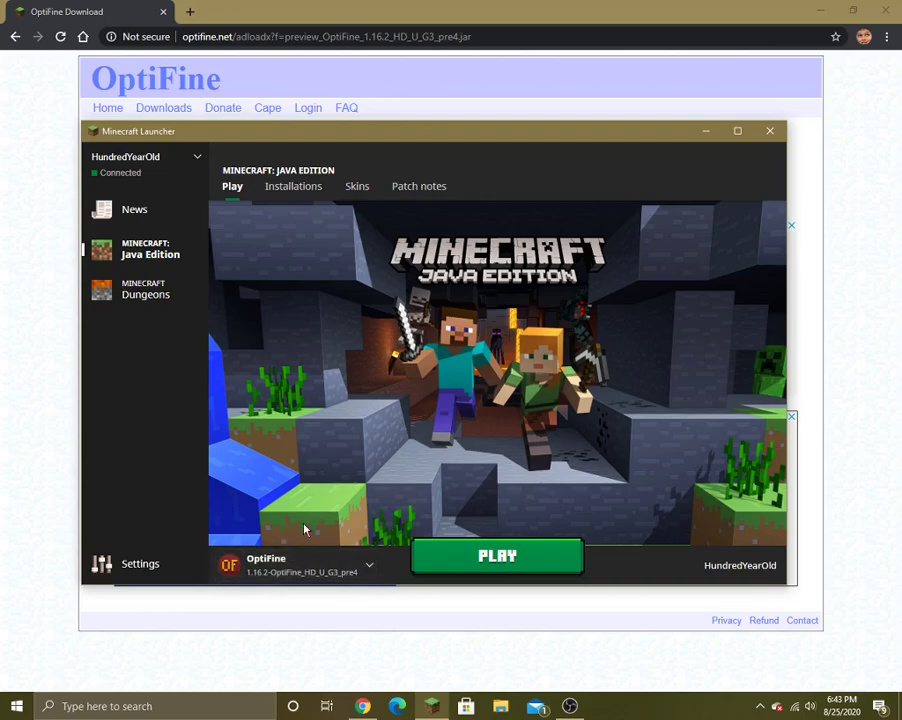
pyautogui.click(312, 188)
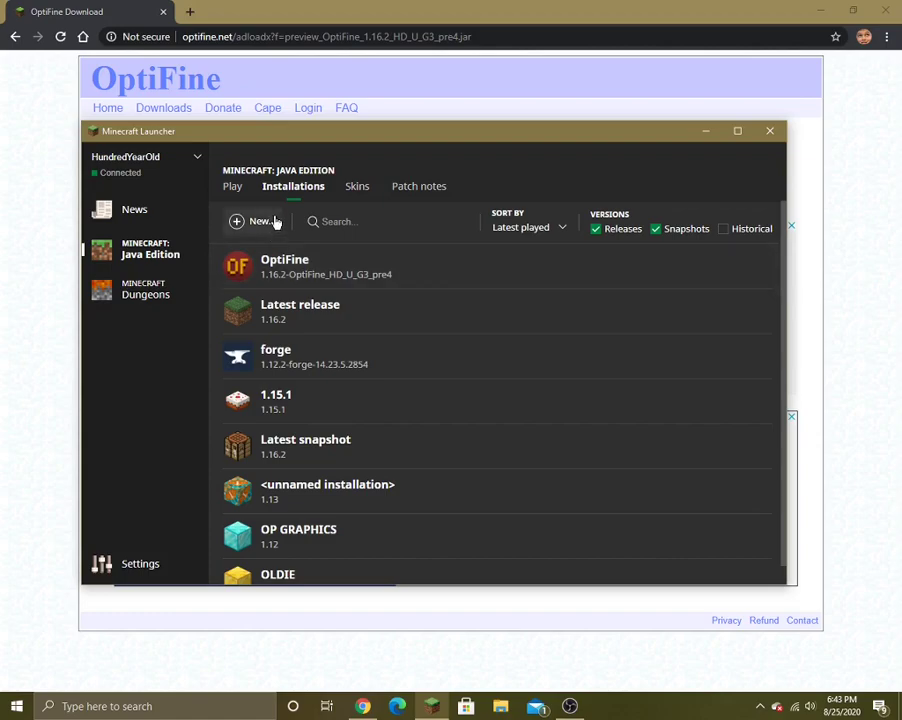
pyautogui.click(229, 187)
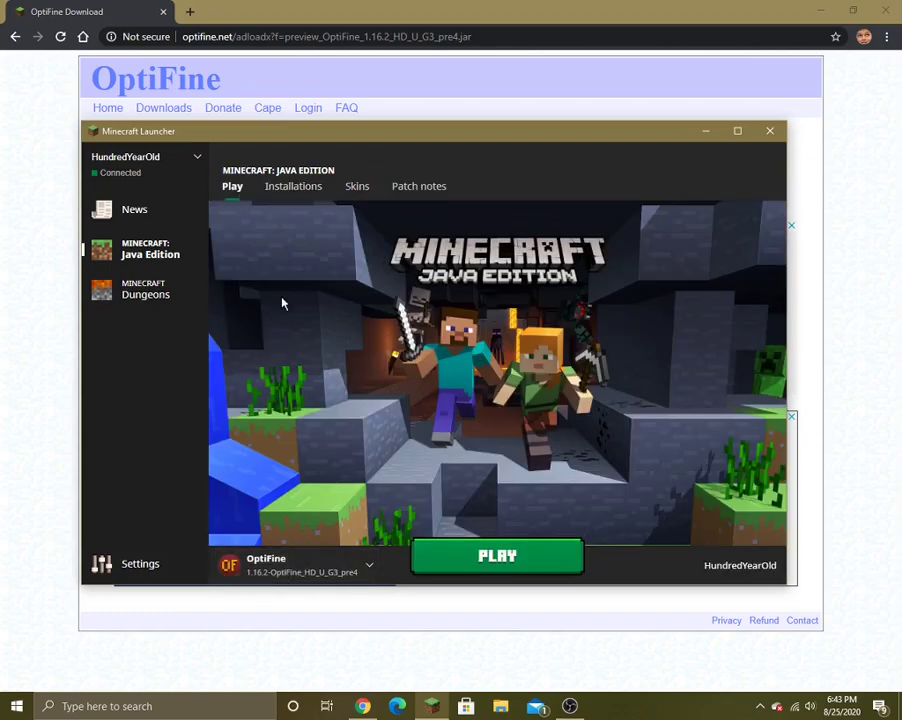
pyautogui.click(295, 187)
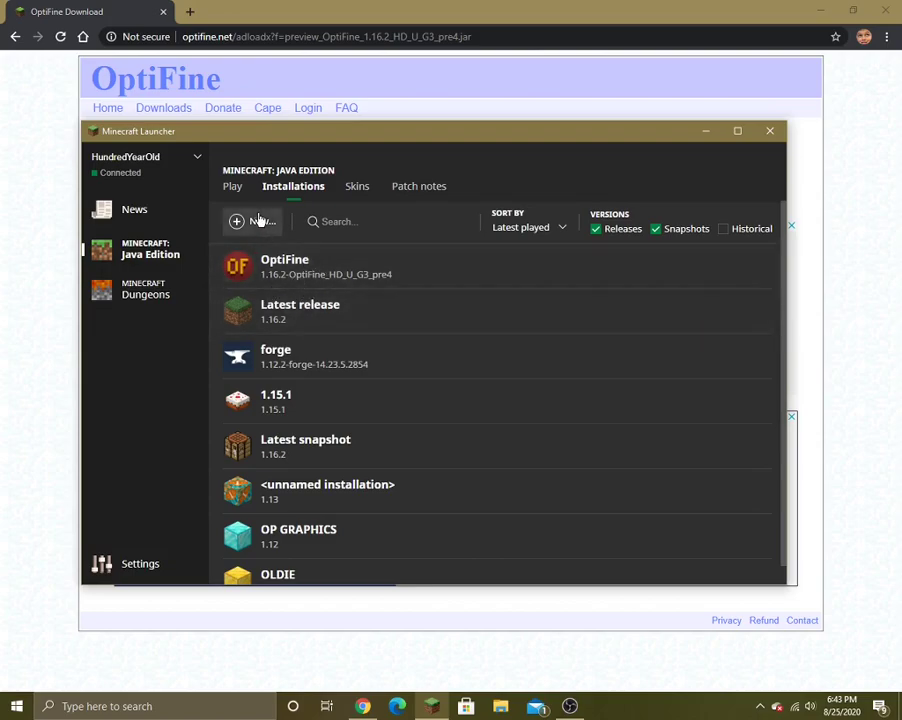
pyautogui.click(233, 186)
pyautogui.click(264, 568)
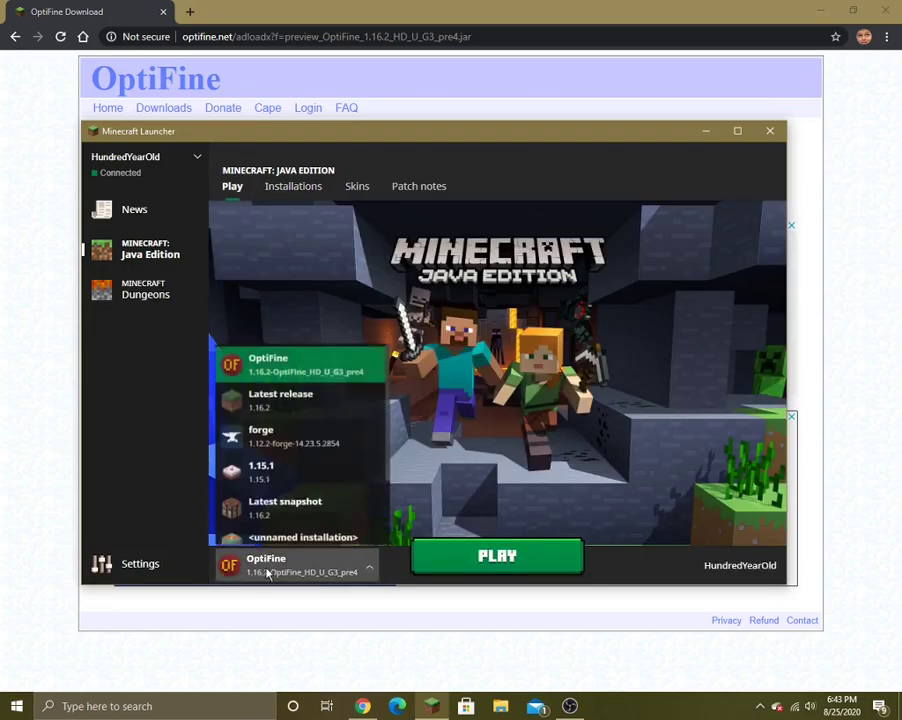
pyautogui.click(283, 571)
# Step: Start a new Java Edition installation and set its version to release 1.16.2-OptiFine_HD_U_G3_pre4
pyautogui.click(288, 188)
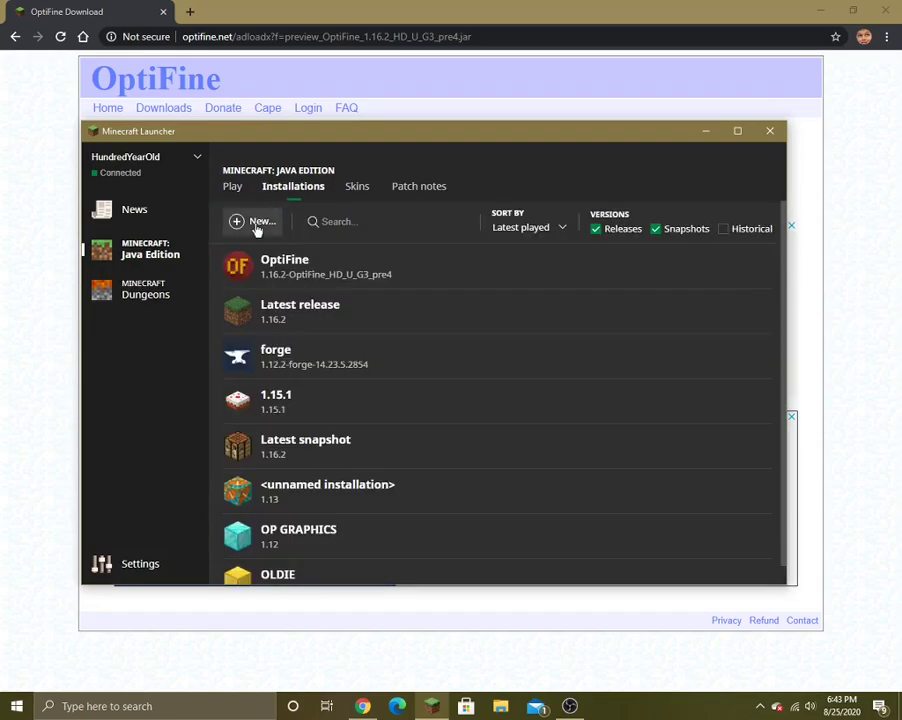
pyautogui.click(257, 224)
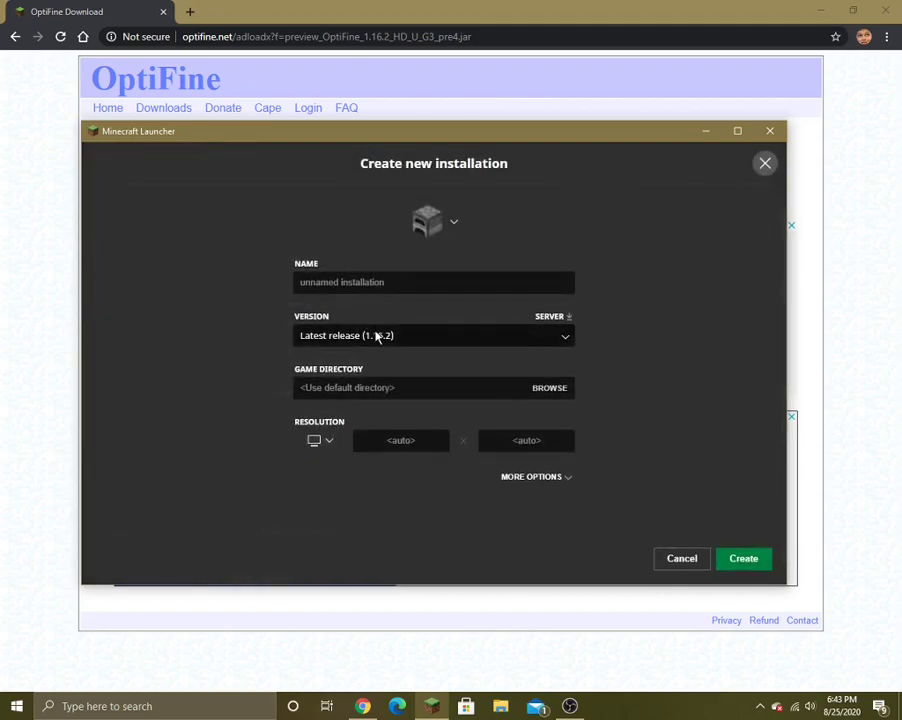
pyautogui.click(469, 336)
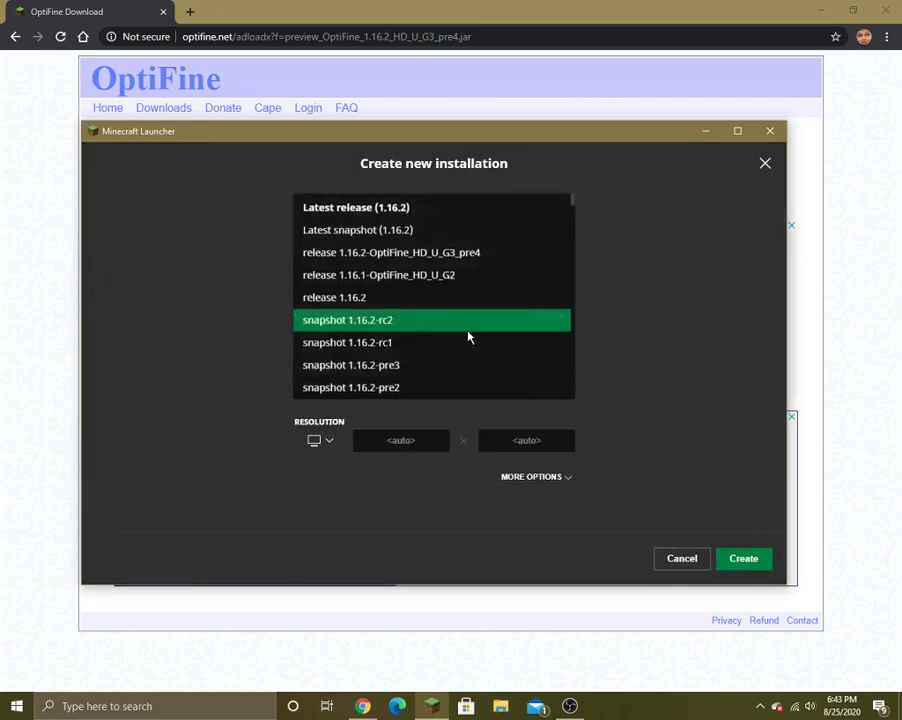
pyautogui.press('Escape')
pyautogui.click(404, 338)
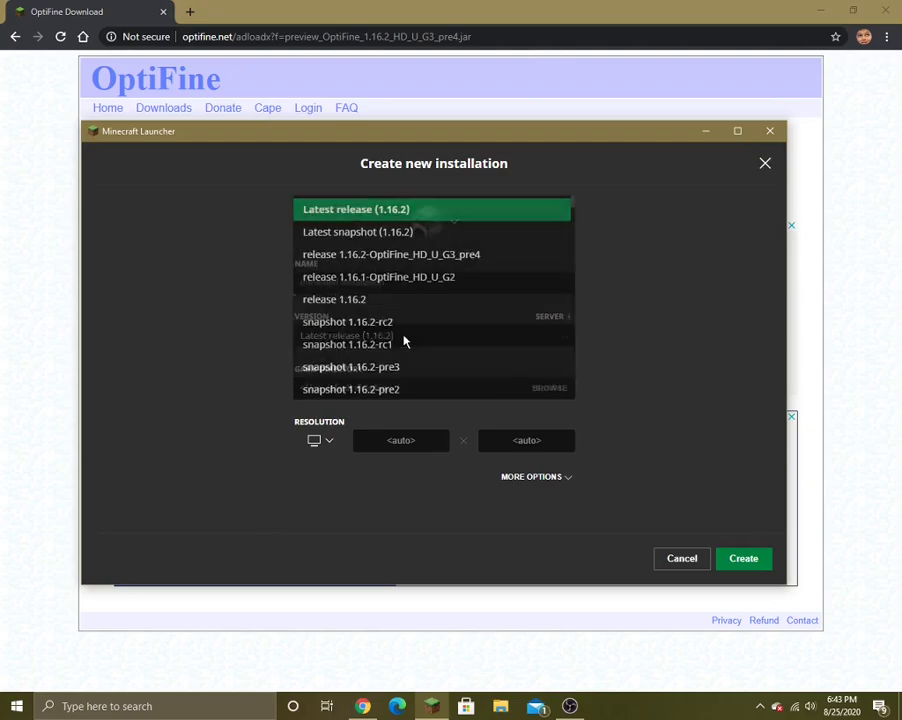
pyautogui.scroll(-10, 404, 276)
pyautogui.scroll(-5, 420, 282)
pyautogui.scroll(15, 414, 283)
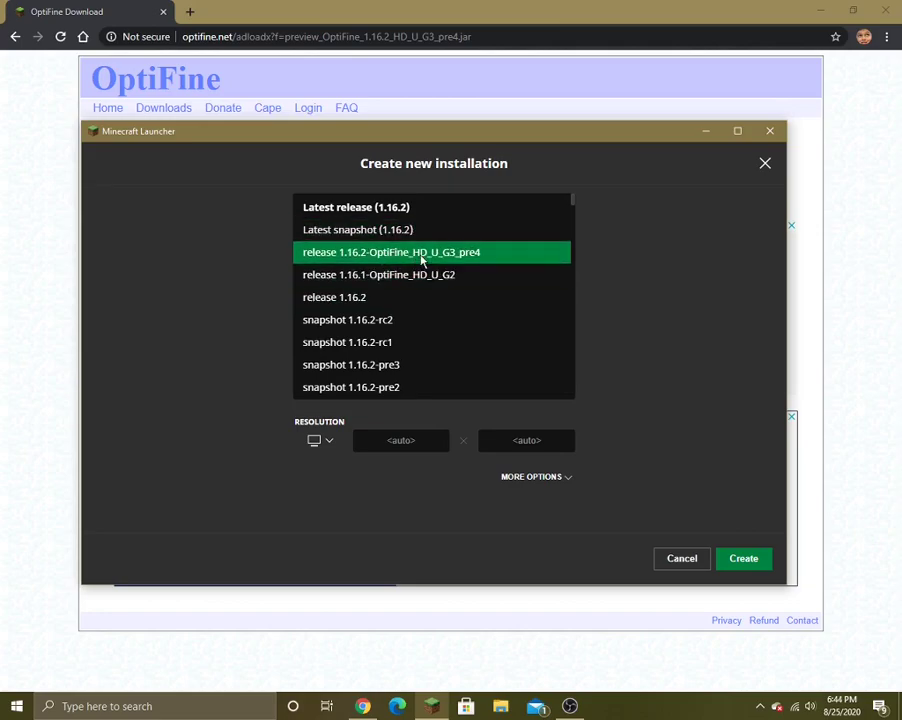
pyautogui.click(422, 258)
# Step: Name the new installation ghdfh and create it
pyautogui.click(416, 284)
pyautogui.write('ghdfh')
pyautogui.click(744, 562)
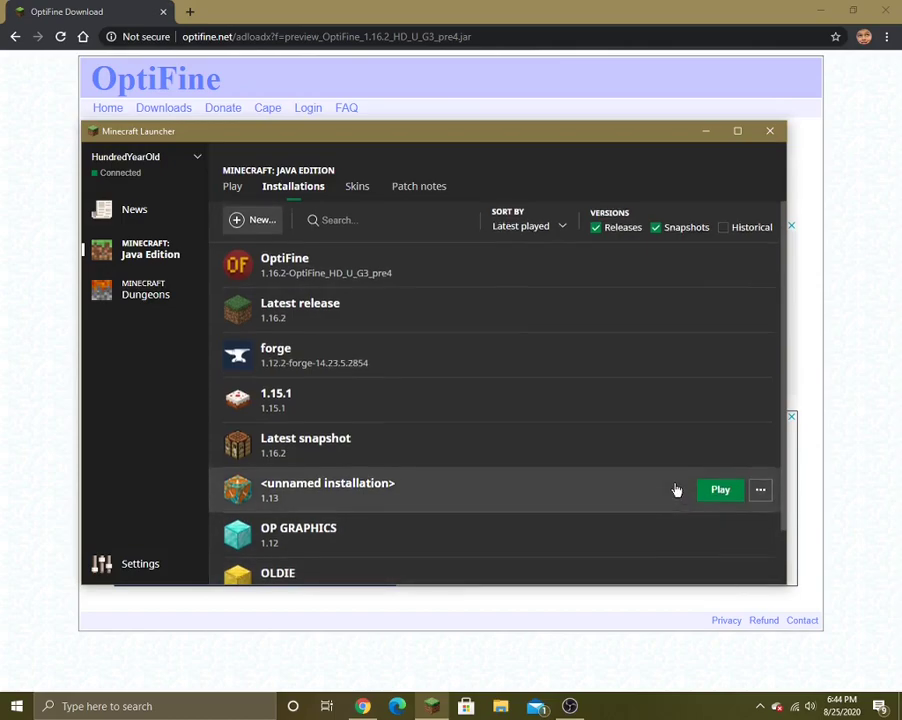
# Step: Launch Minecraft with the ghdfh installation and show the Java Edition play page
pyautogui.scroll(-1, 631, 520)
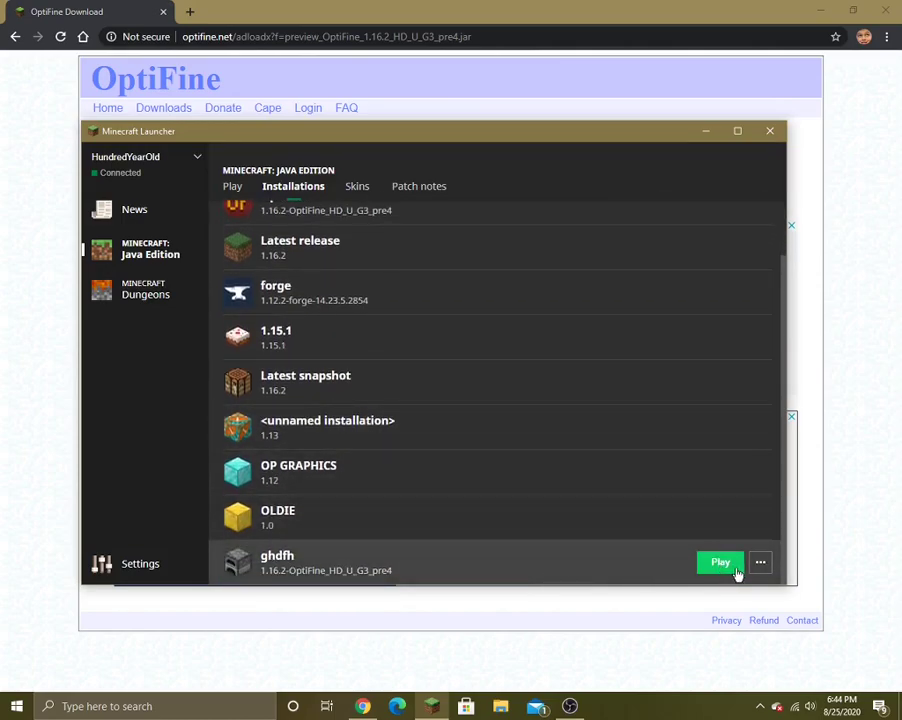
pyautogui.click(730, 568)
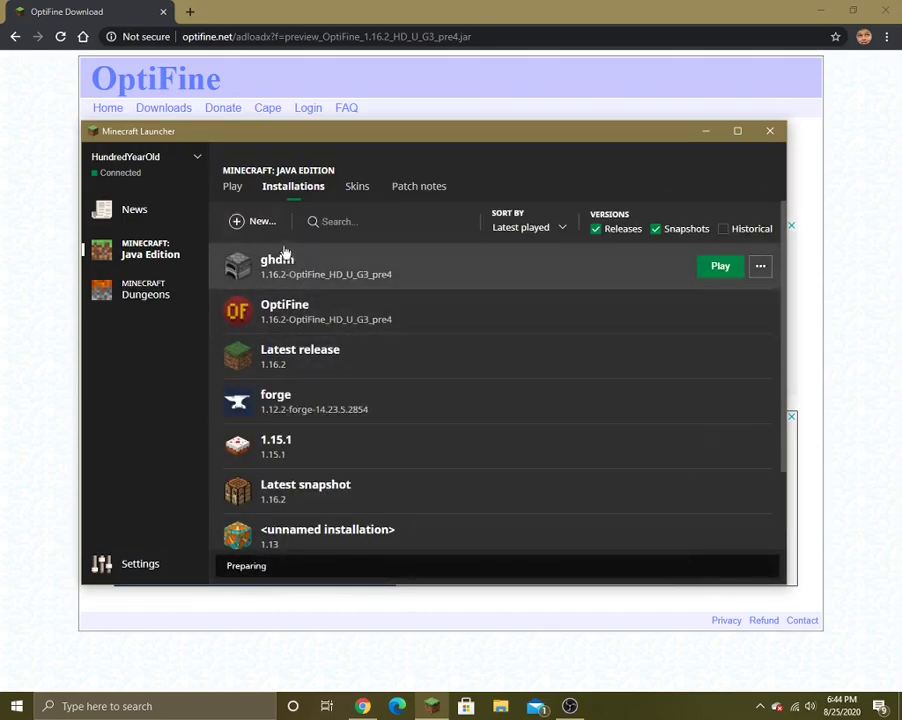
pyautogui.click(240, 188)
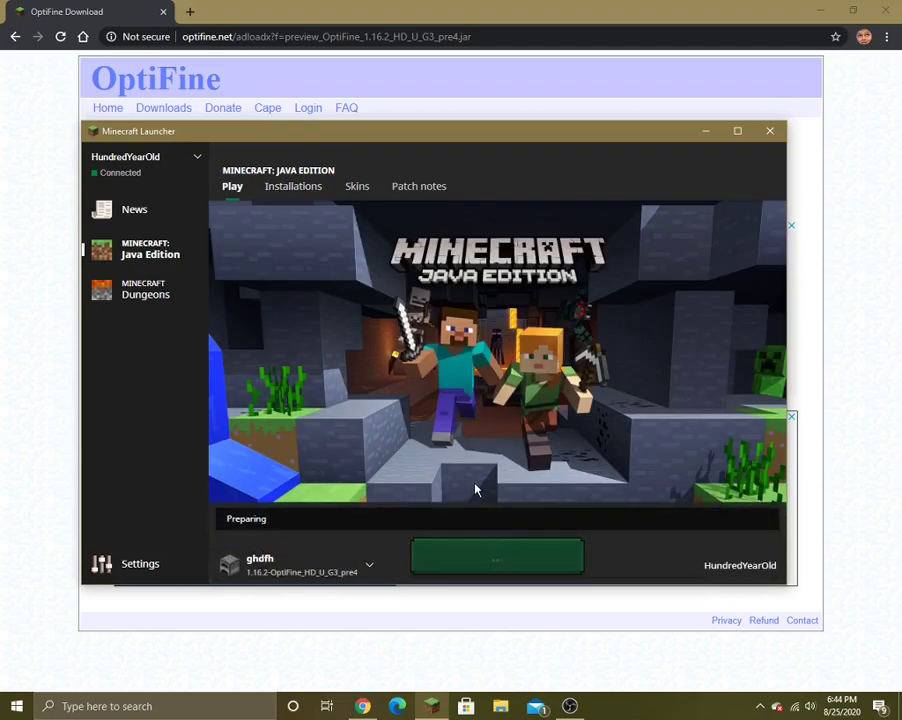